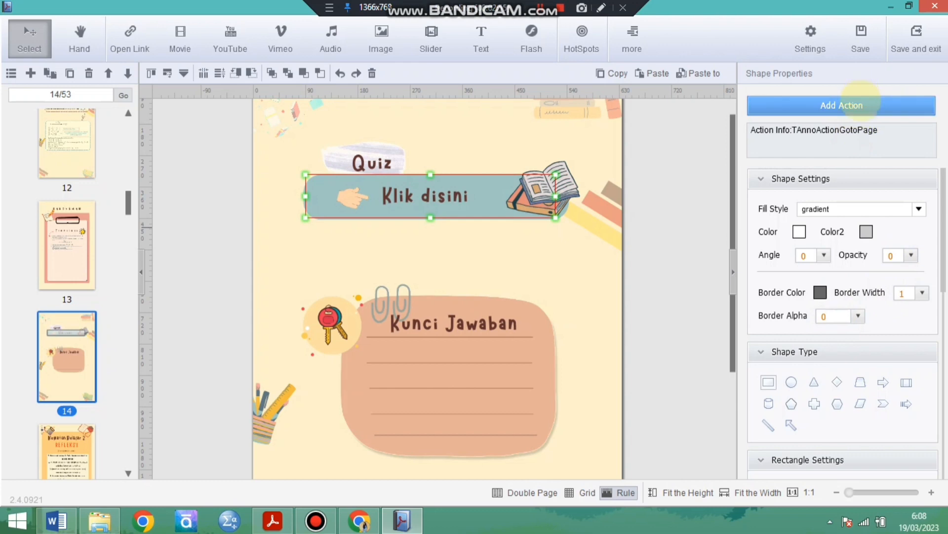
Step: Assign an Open Quiz action to the shape over the "Klik disini" banner and start a new quiz question
click(859, 104)
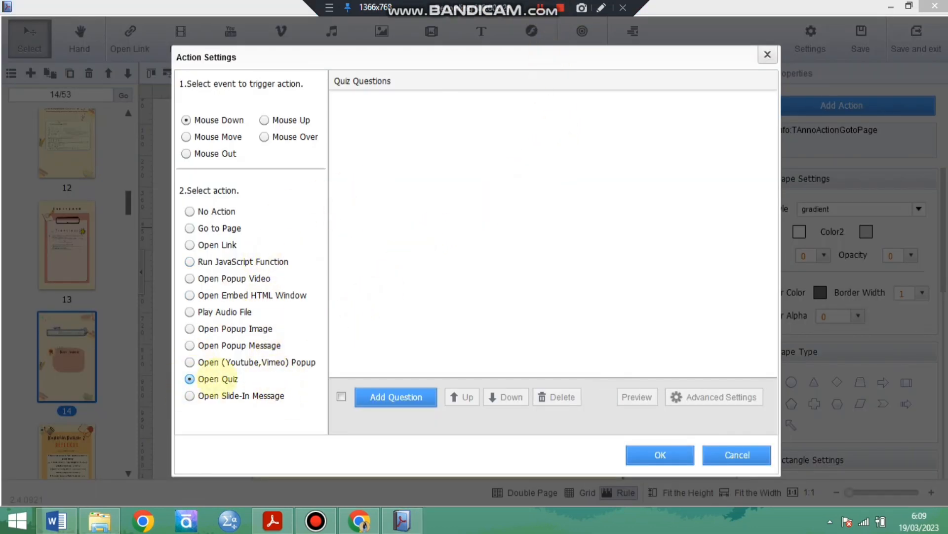
click(217, 378)
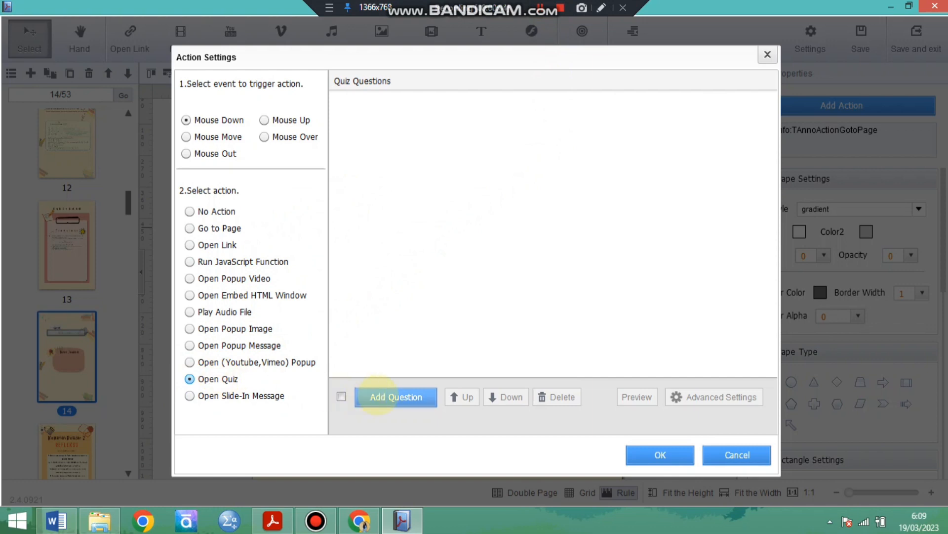
click(376, 397)
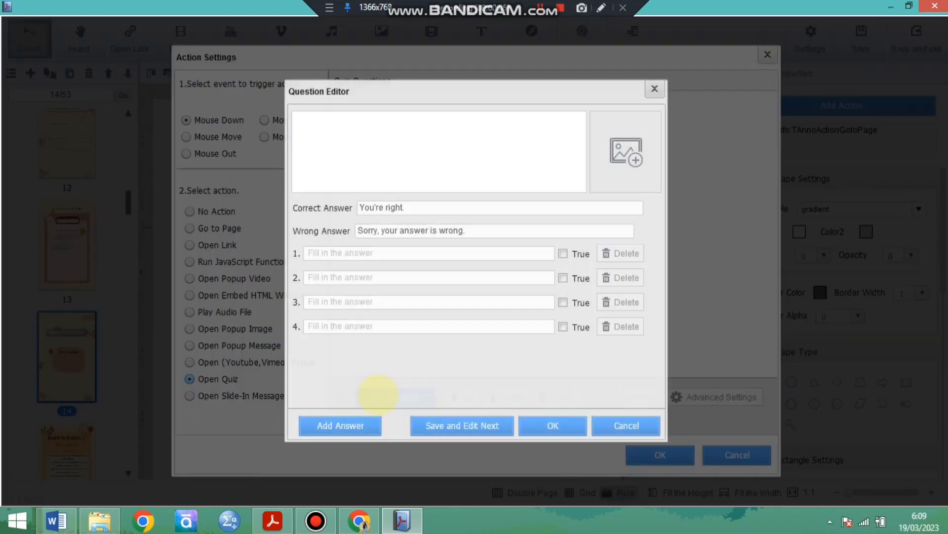
Step: Enter the question text "Tentukan translasi titik A(2,3) terhadap titik (5,-4)"
click(424, 161)
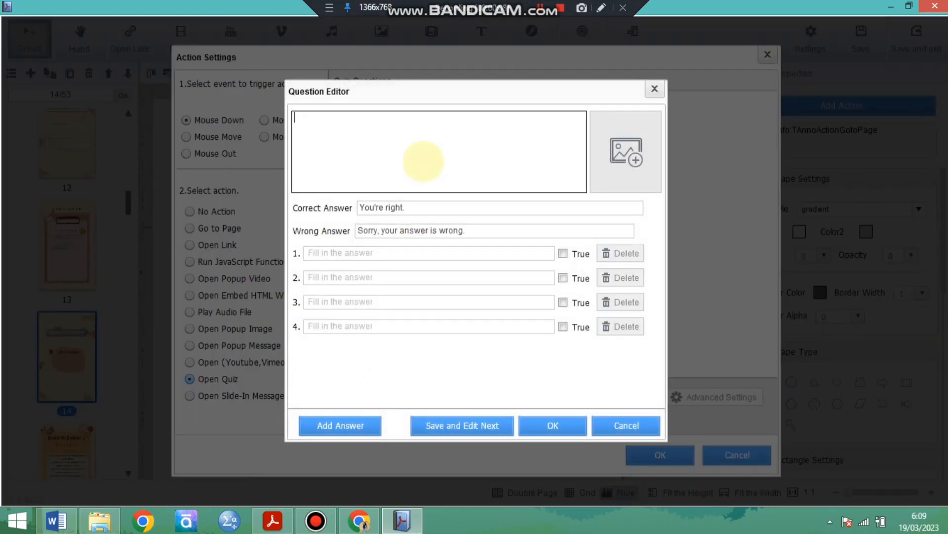
text(Tentukan translasi)
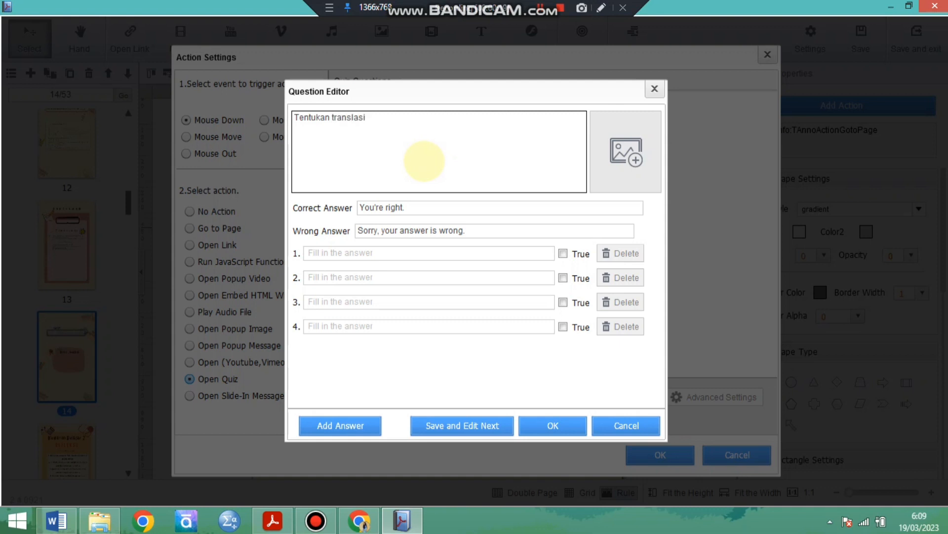
text( titik A(2,3) terhadap titik)
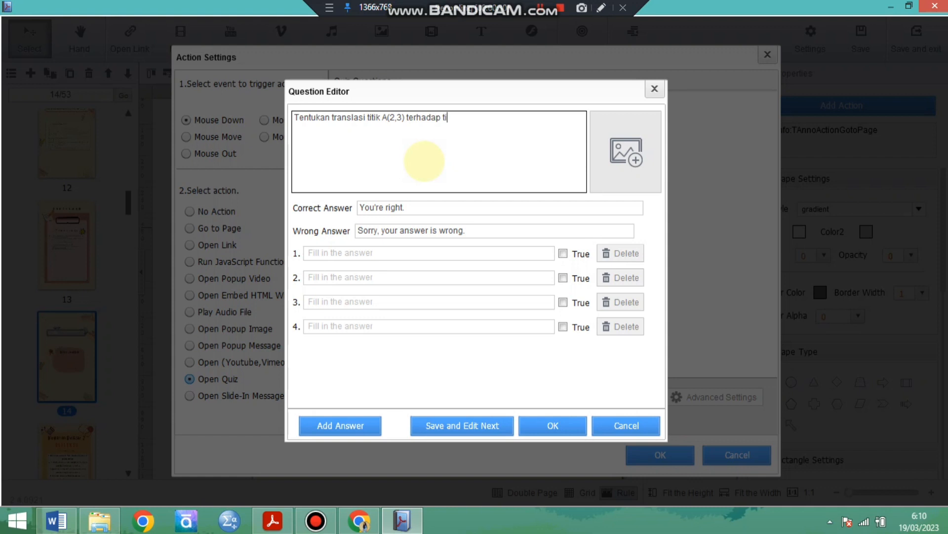
text( (5,-4))
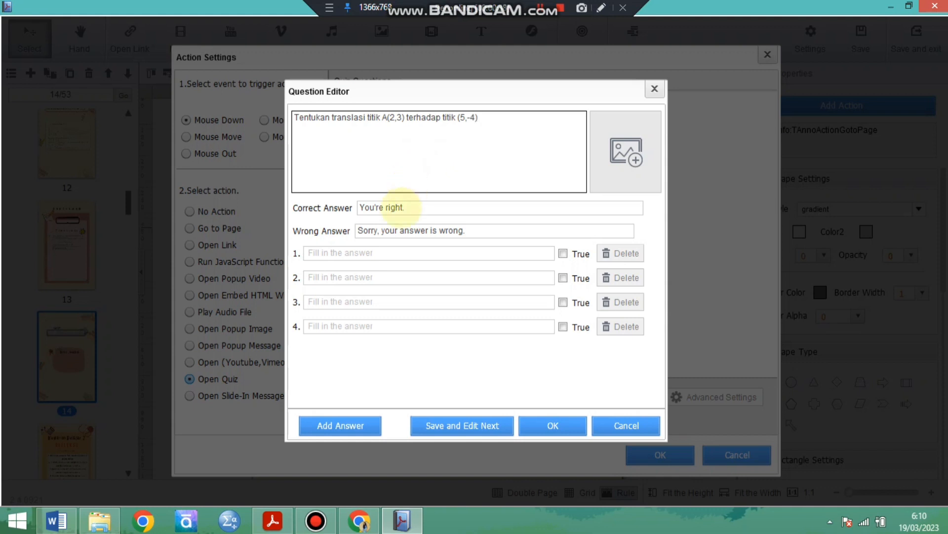
Step: Fill in the four answers as (2,4), (3, -5), (2,3) and (3, 6), and mark the second one as true
click(380, 254)
text(()
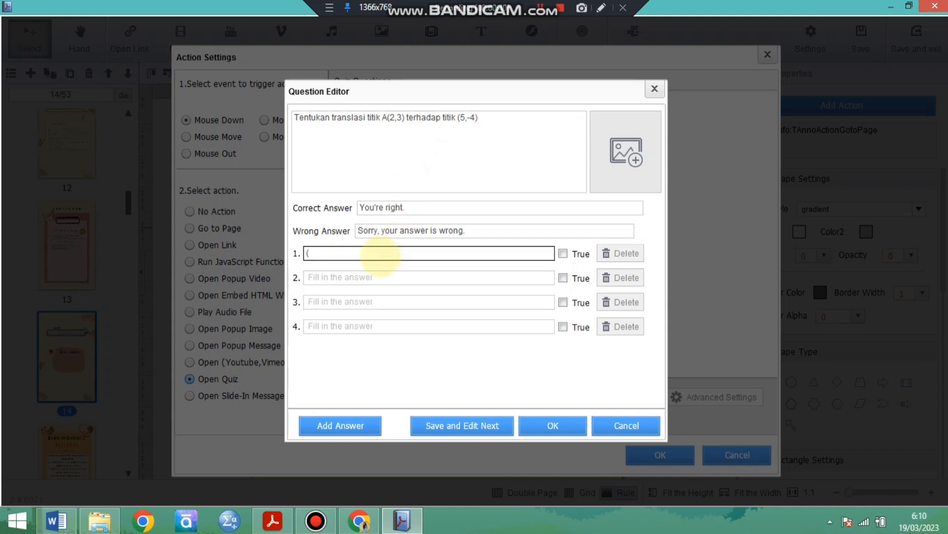
text(2,4))
click(381, 277)
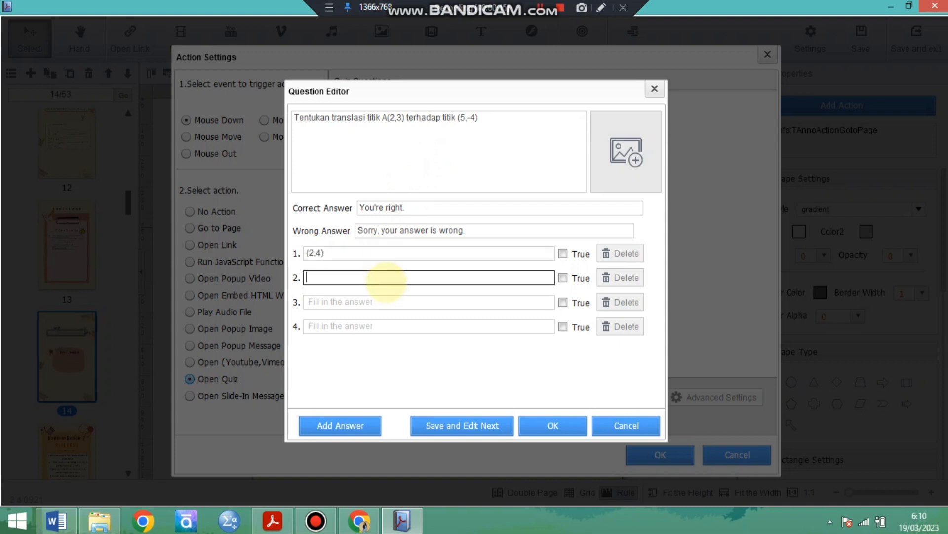
text((3, -5))
click(385, 302)
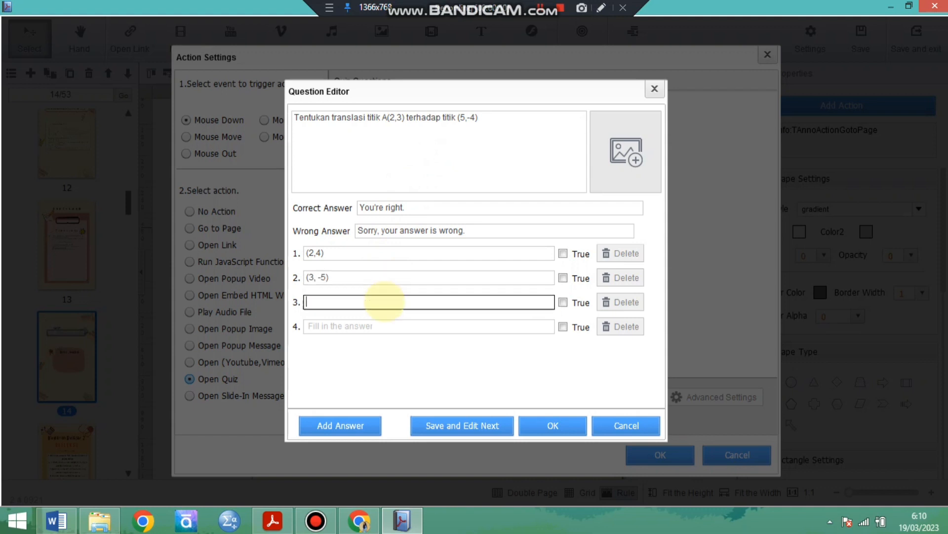
text((2,3))
click(338, 327)
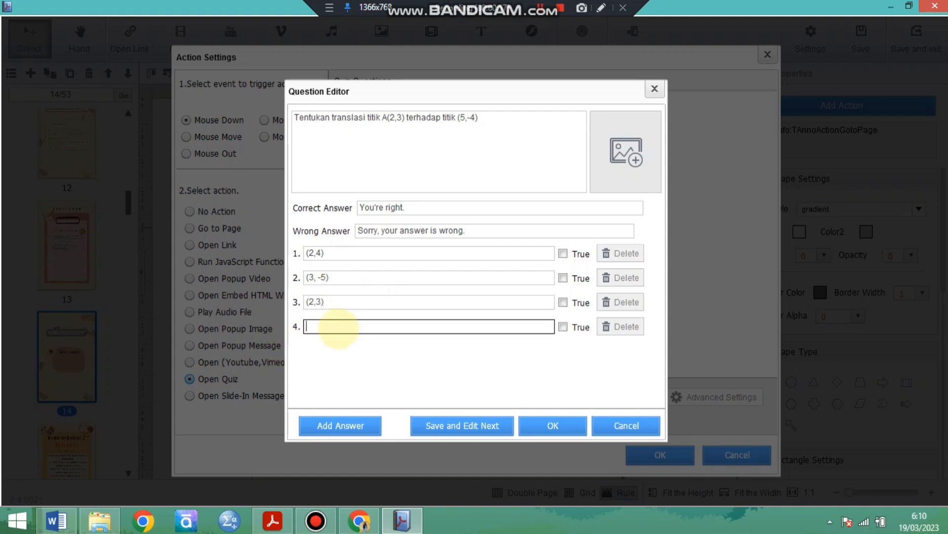
text((3, 6)
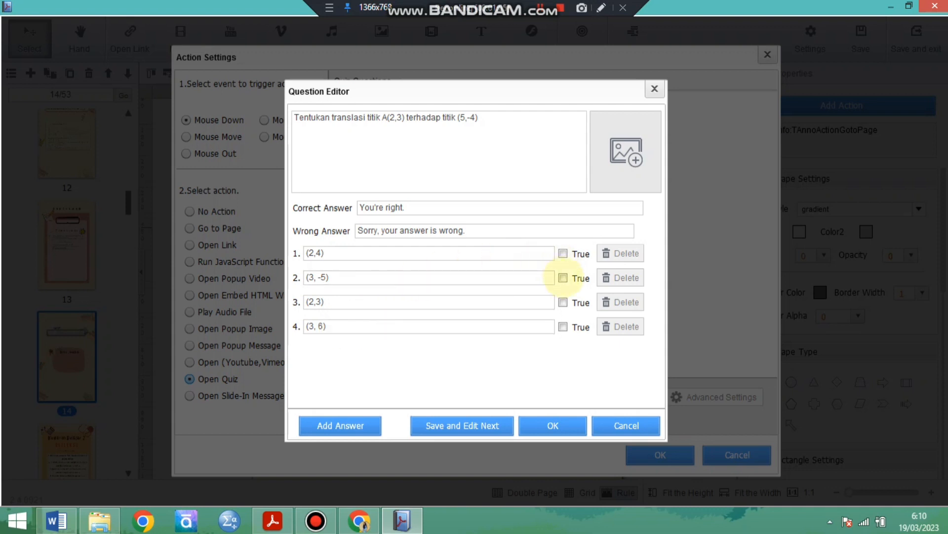
click(564, 278)
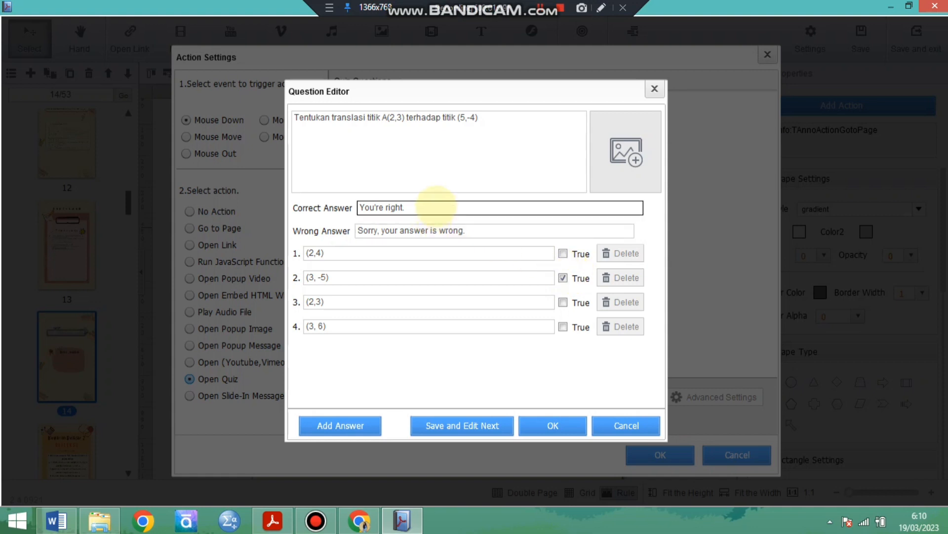
Step: Change the correct-answer message to "Kamu benar!" and save the question and the quiz action
double_click(412, 207)
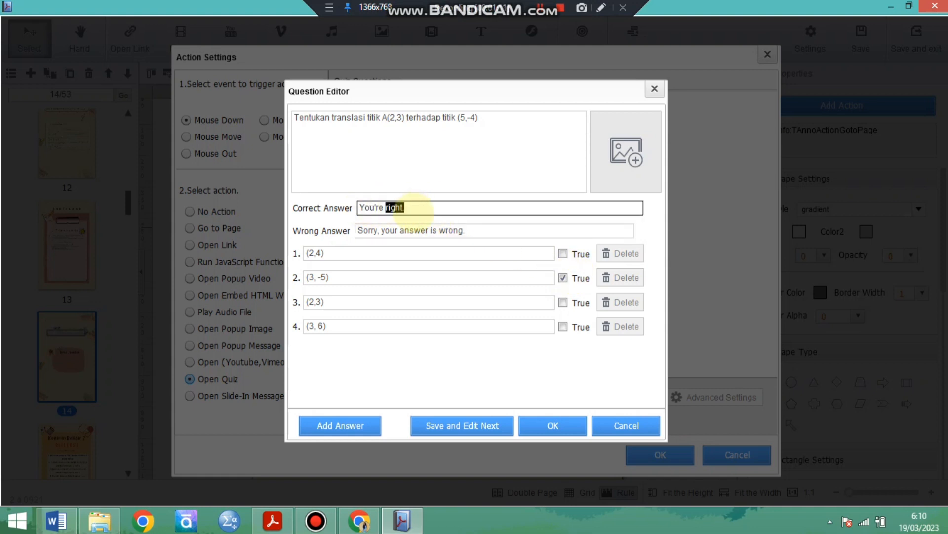
key(BackSpace)
key(BackSpace)
key(BackSpace)
key(BackSpace)
key(BackSpace)
key(BackSpace)
key(BackSpace)
key(BackSpace)
text(Kamu benar!)
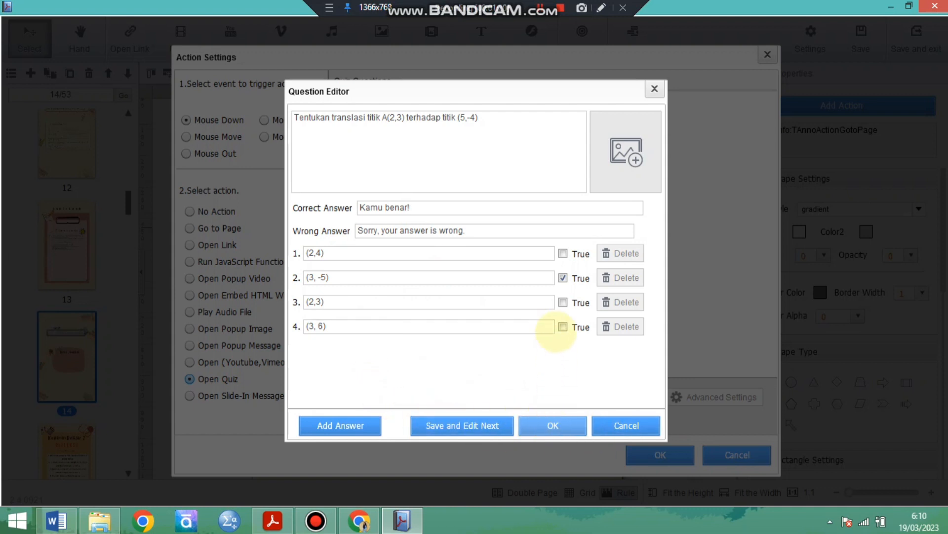
click(553, 425)
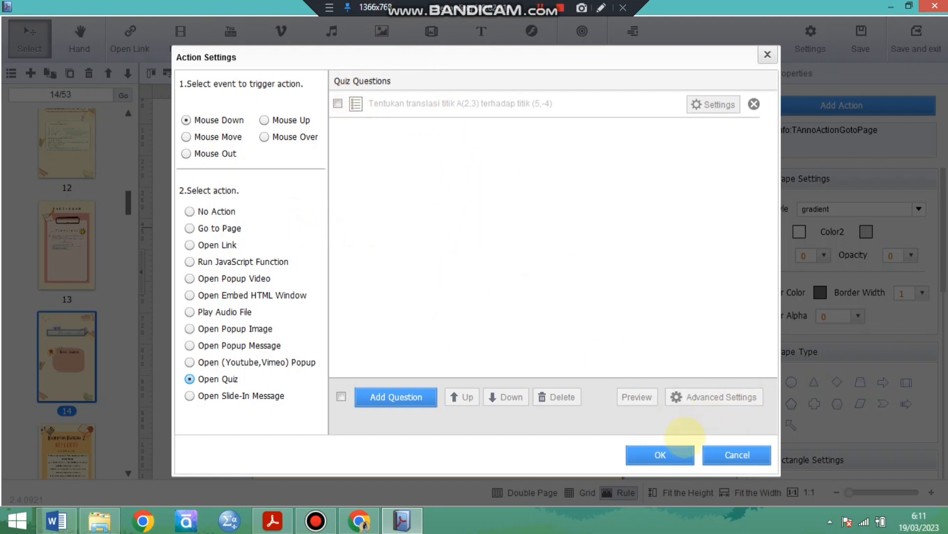
click(660, 454)
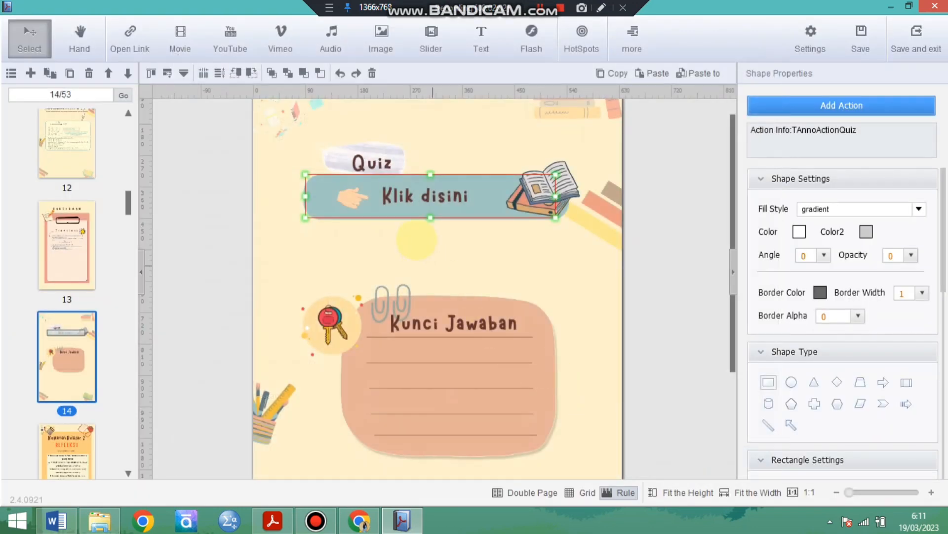
Step: Draw a grey watermark-style button inside the Kunci Jawaban box, below its heading
click(537, 317)
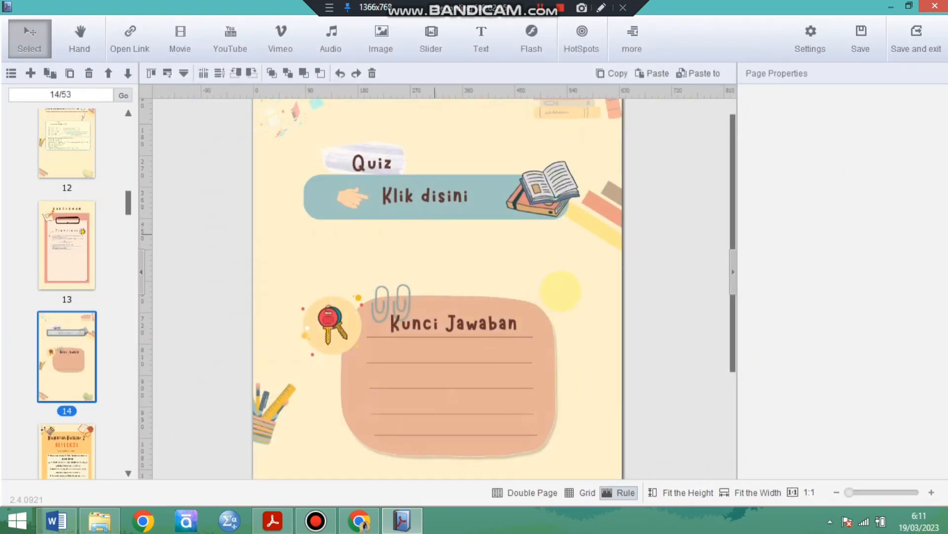
scroll(411, 303, down, 1)
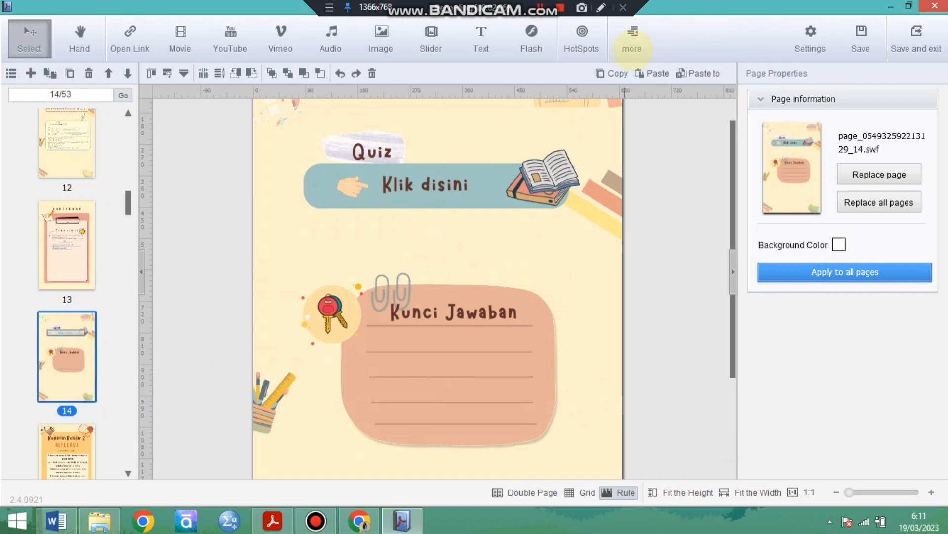
click(633, 41)
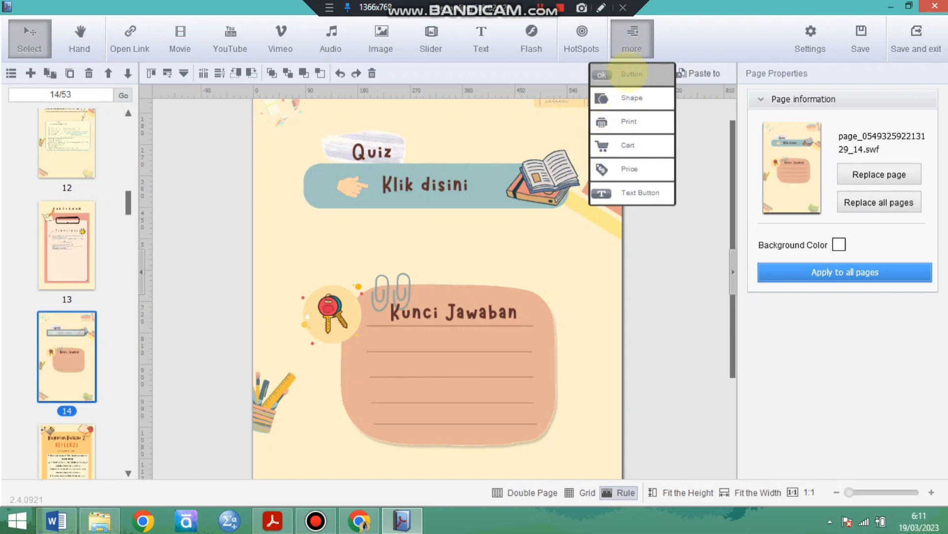
click(625, 98)
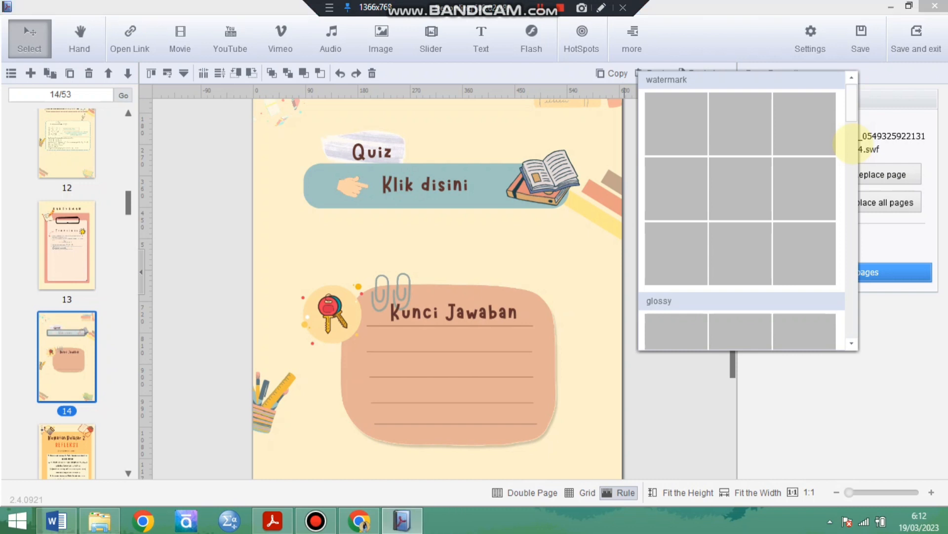
scroll(852, 143, down, 3)
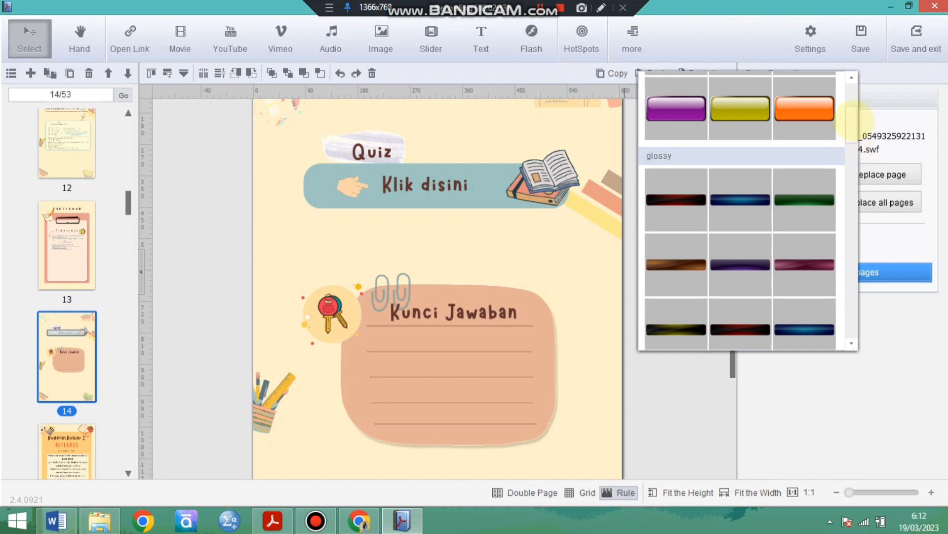
scroll(851, 144, up, 3)
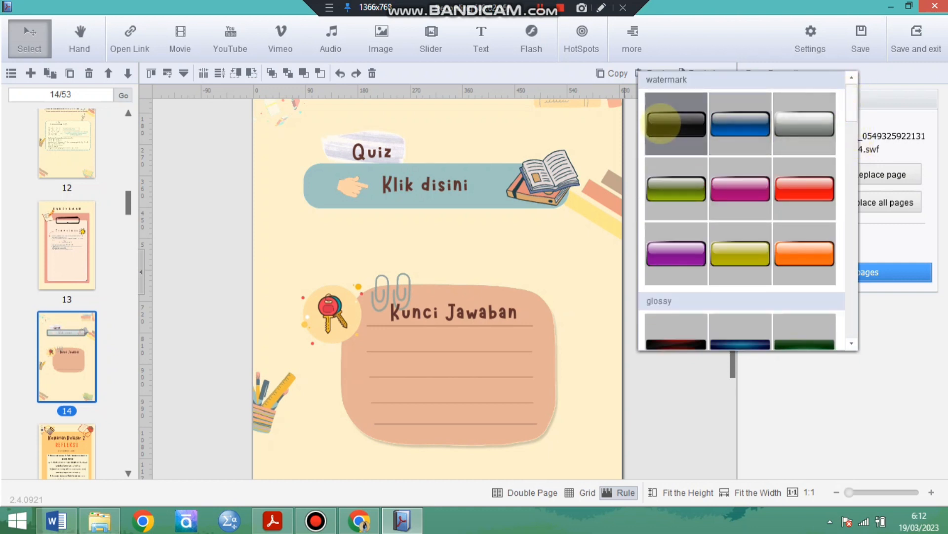
click(789, 122)
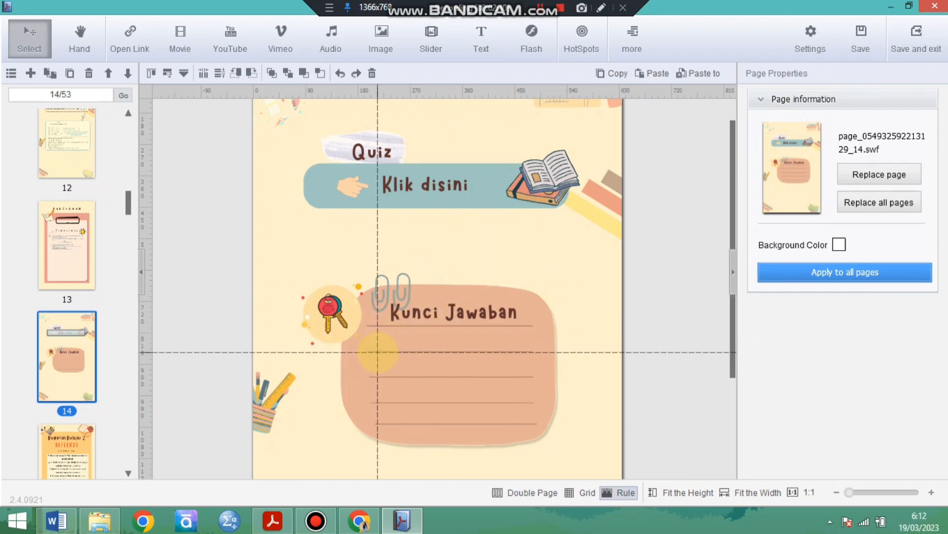
drag(377, 352, 526, 401)
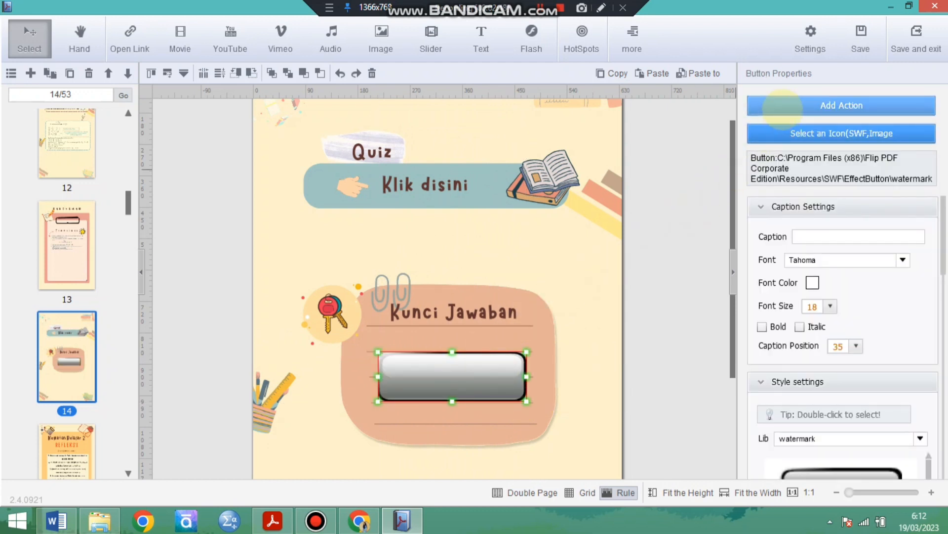
Step: Give the new button an Open Popup Image action that shows the local image "1 tes"
click(783, 108)
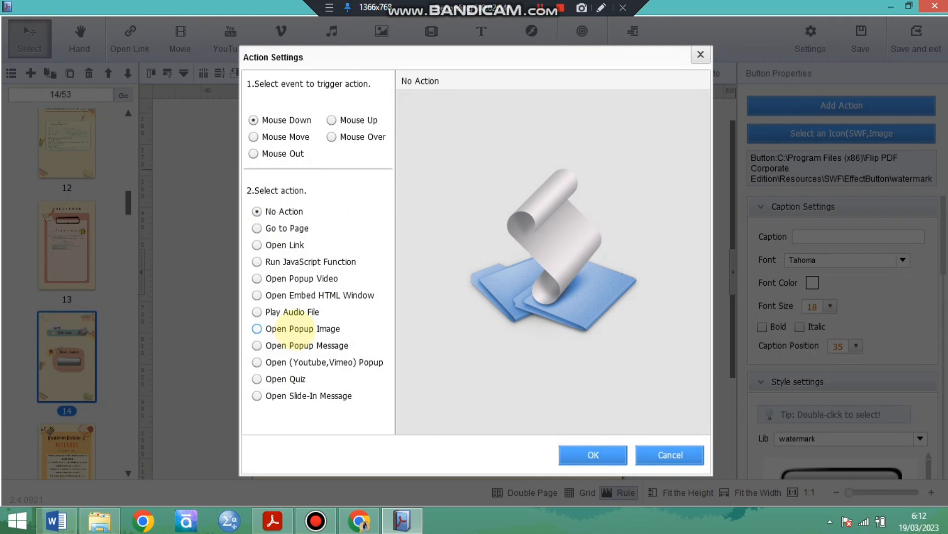
click(294, 329)
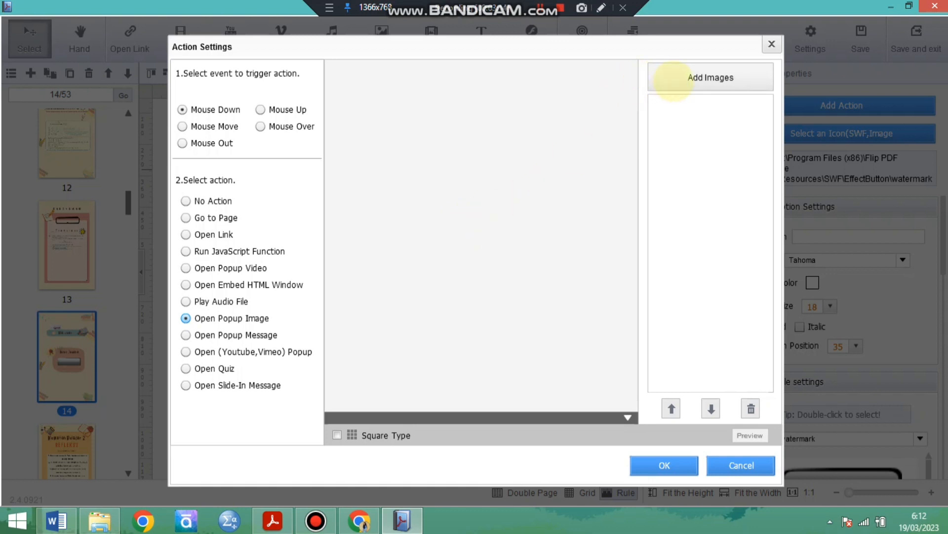
click(674, 82)
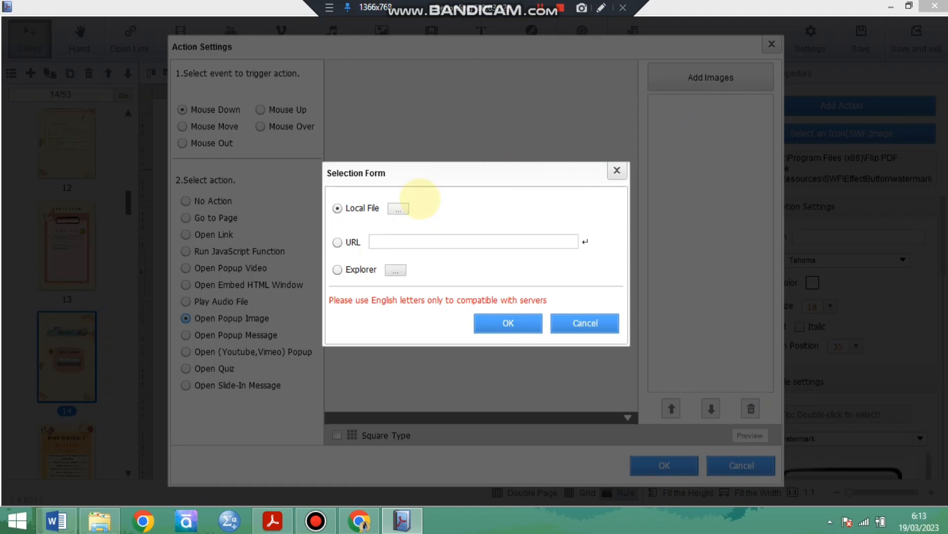
click(398, 208)
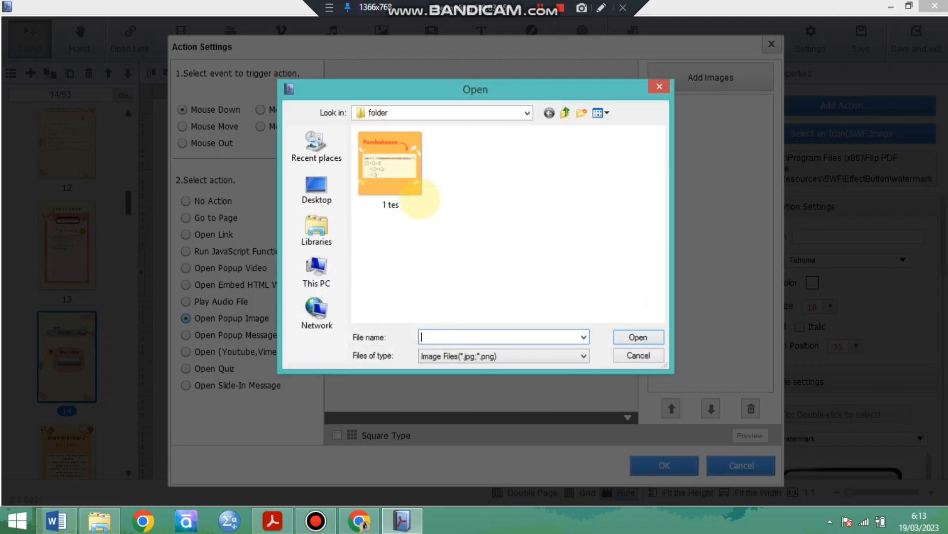
click(387, 166)
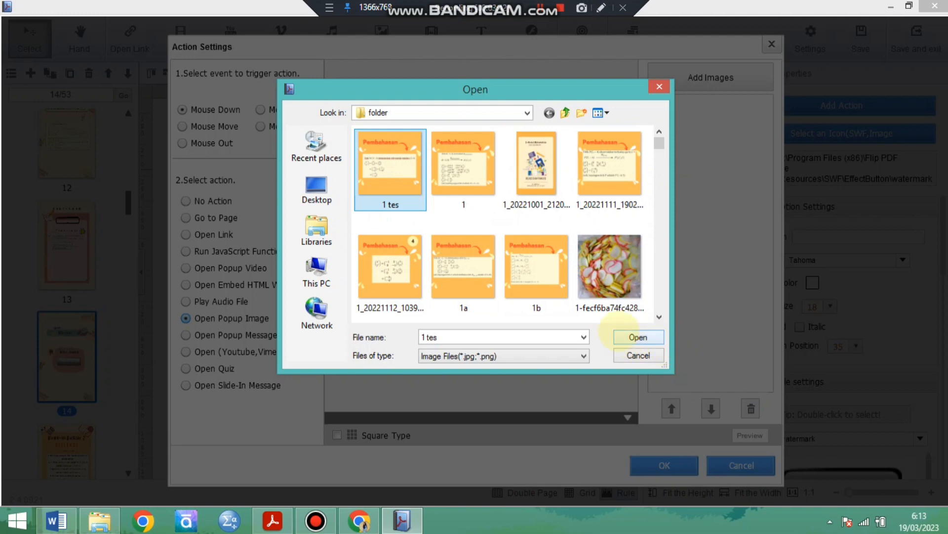
click(637, 336)
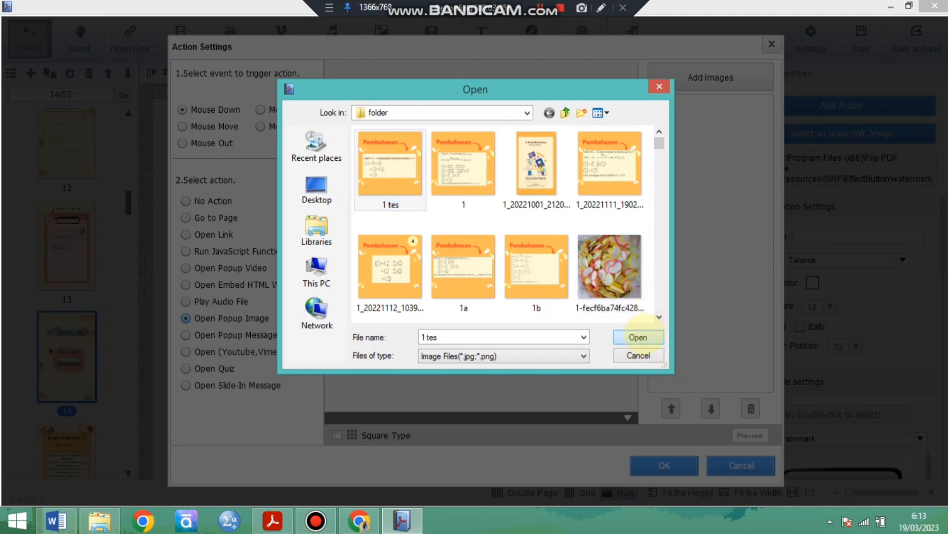
click(511, 319)
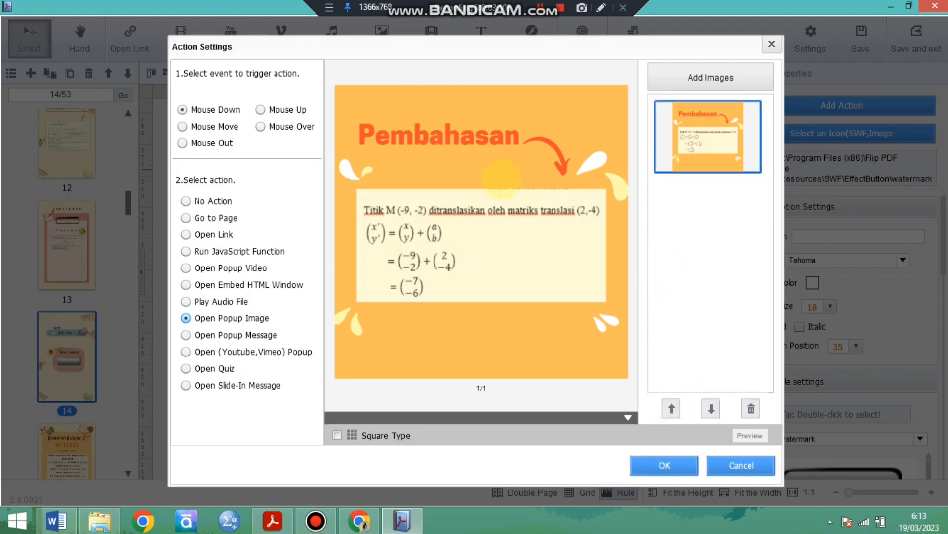
click(664, 464)
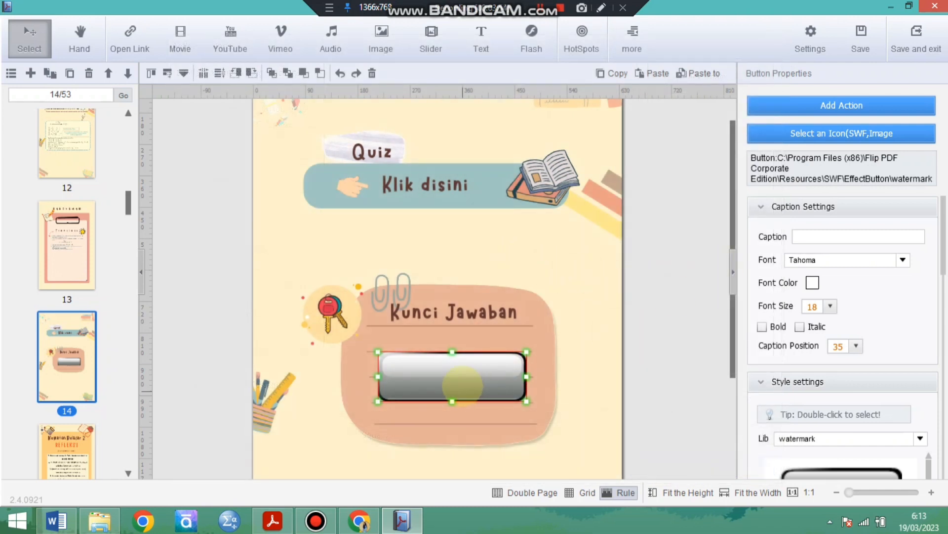
Step: Set the button's caption to "Klik untuk kunci jawaban"
click(839, 236)
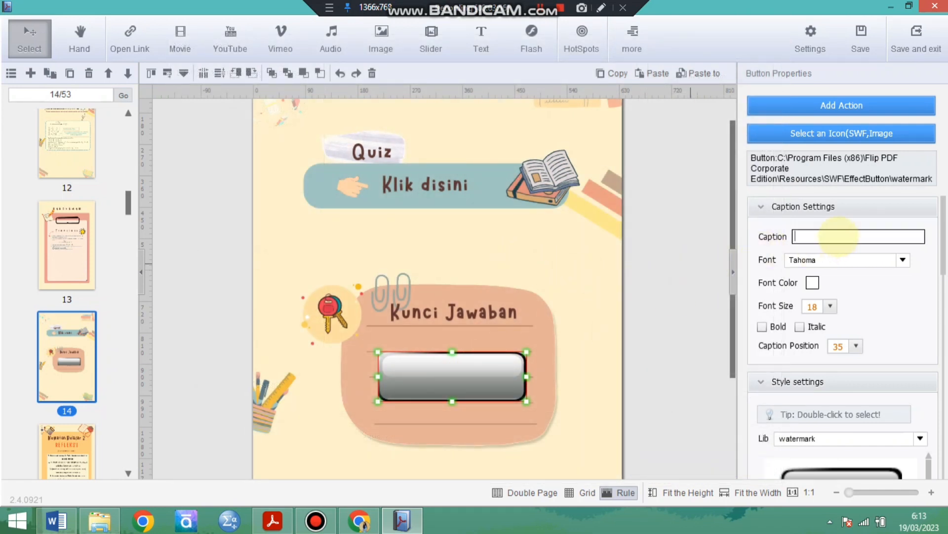
text(Kluk)
key(BackSpace)
key(BackSpace)
text(ik untuk k)
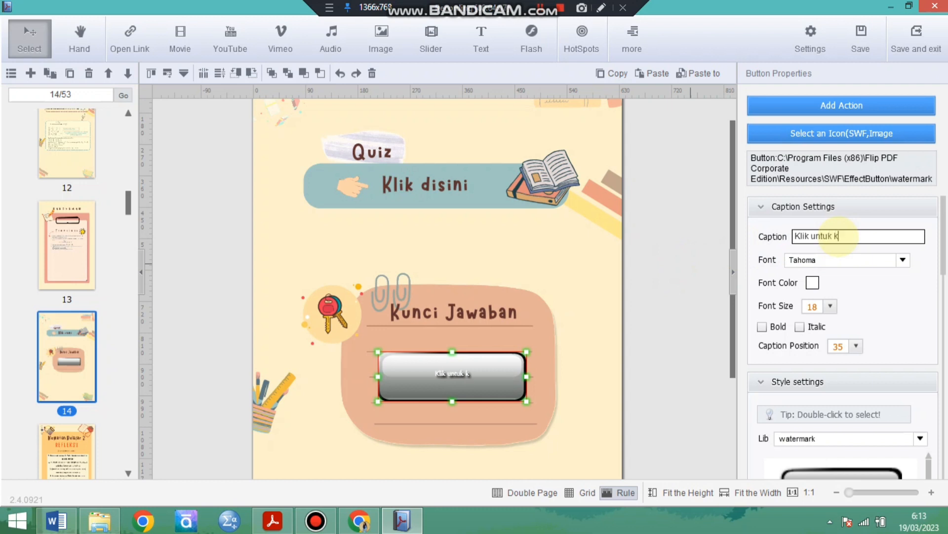
text(unci jawa)
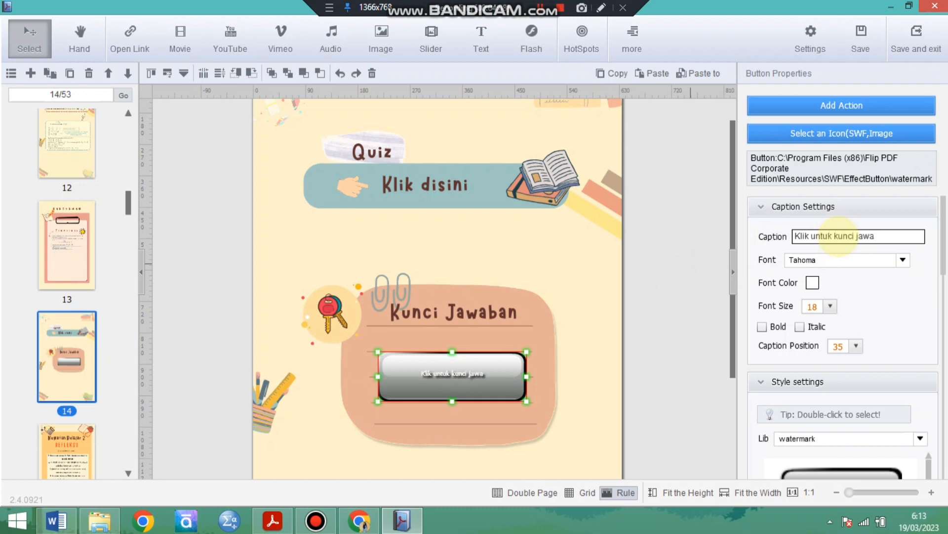
text(ban)
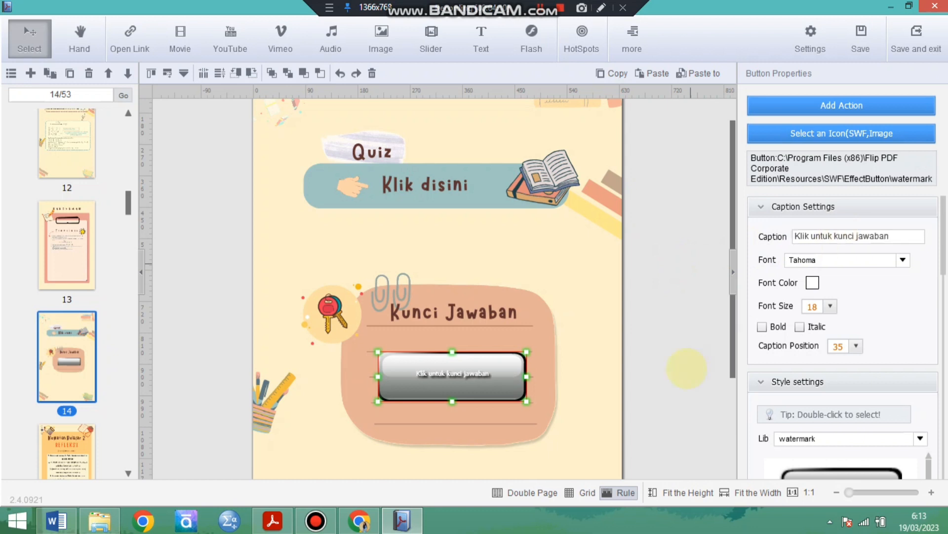